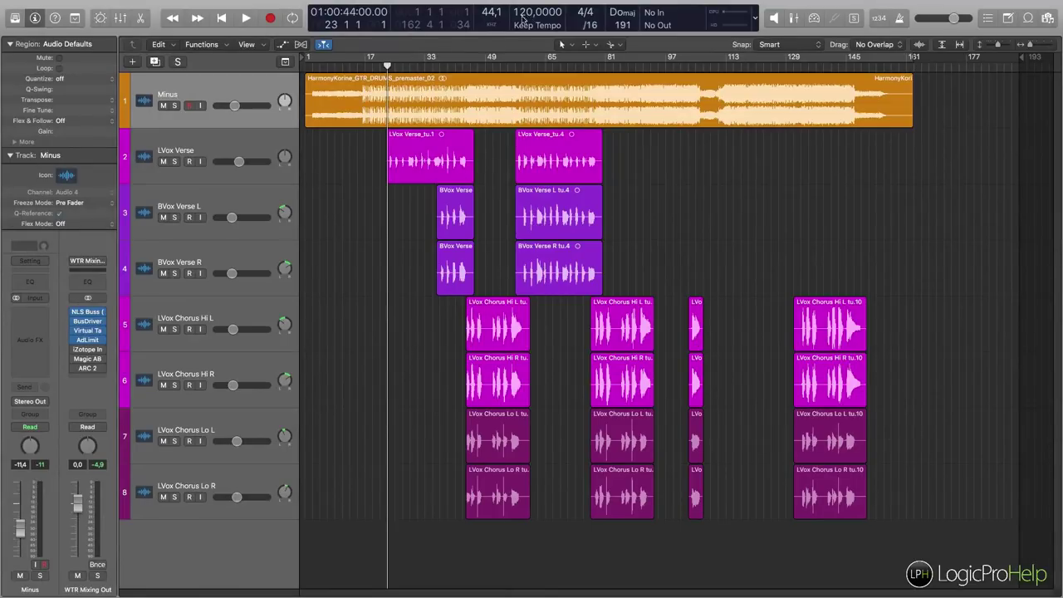
# Step: Play the arrangement from the start of the first chorus to hear the vocals against the Minus track
pyautogui.moveTo(360, 165); pyautogui.dragTo(353, 131)
pyautogui.click(358, 145)
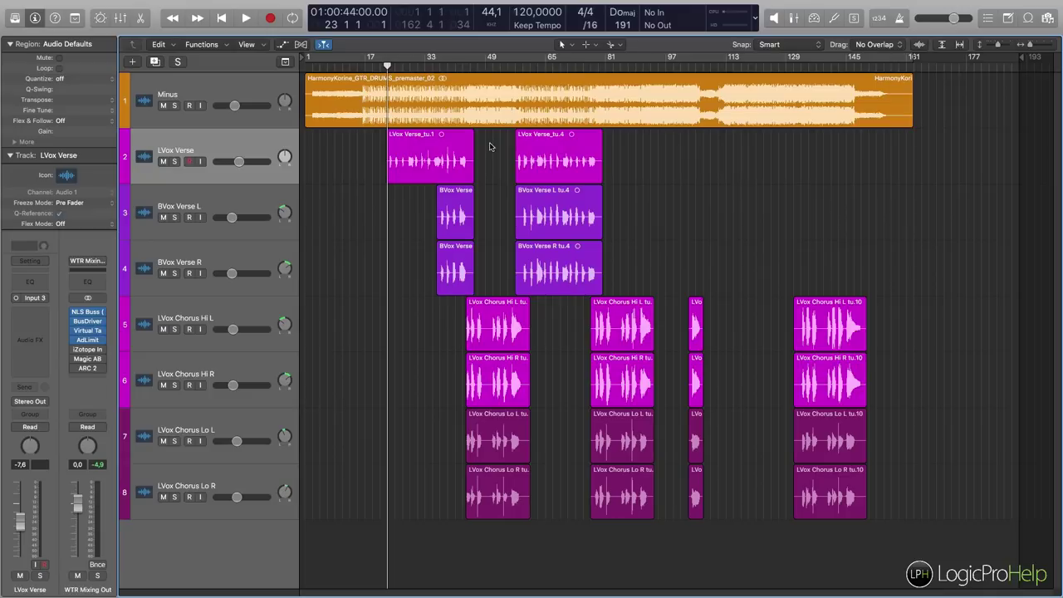
pyautogui.moveTo(387, 66)
pyautogui.mouseDown()
pyautogui.moveTo(348, 66)
pyautogui.moveTo(406, 66)
pyautogui.mouseUp()
pyautogui.click(241, 88)
pyautogui.click(244, 81)
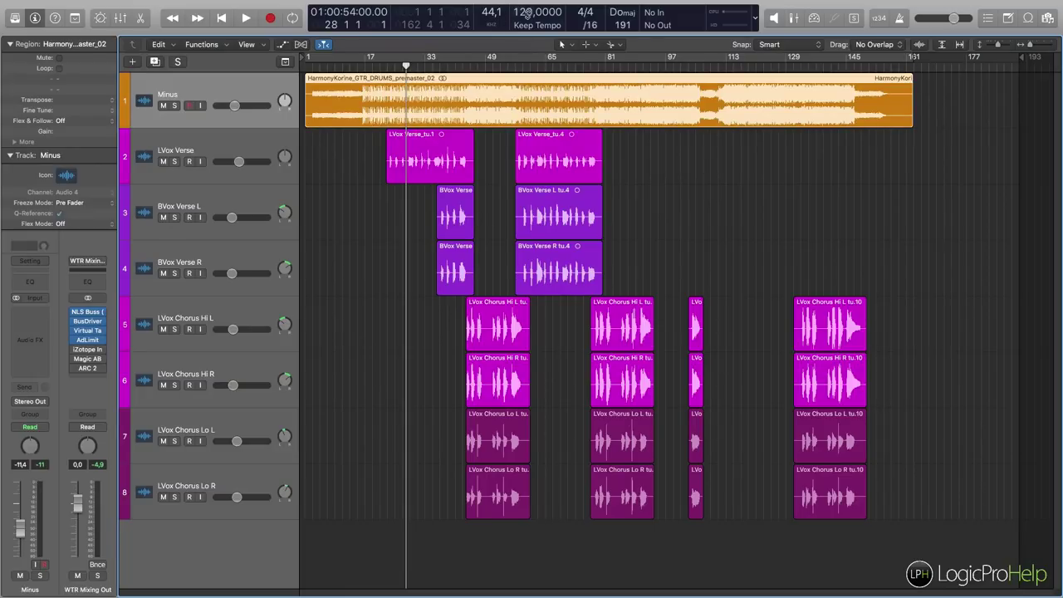
pyautogui.moveTo(407, 66); pyautogui.dragTo(466, 68)
pyautogui.press('space')
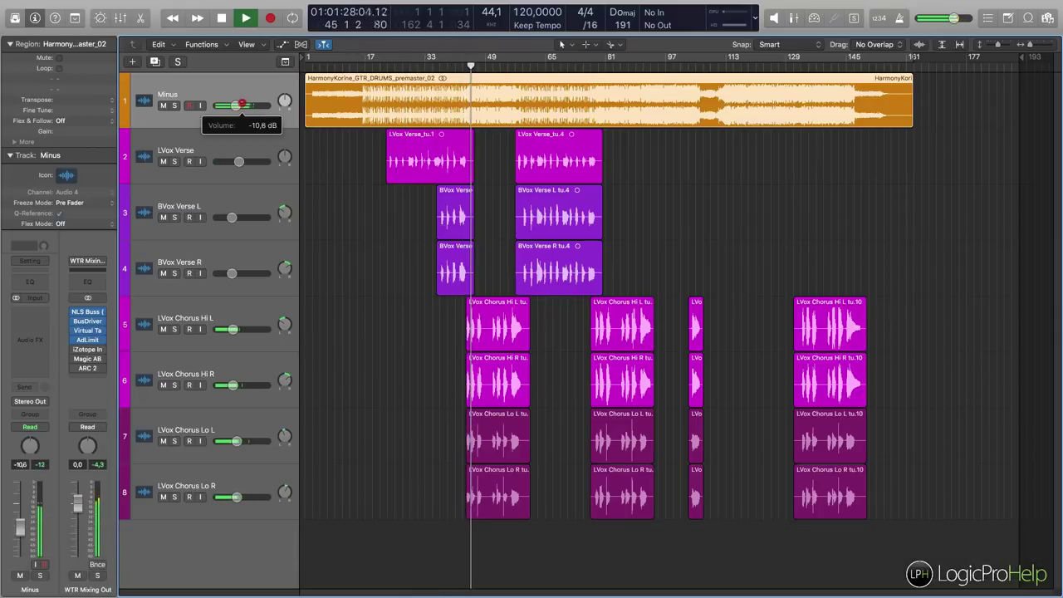
# Step: Set the Minus track's volume to about -10.4 dB, then stop playback with the playhead at bar 43
pyautogui.moveTo(236, 105); pyautogui.dragTo(238, 106)
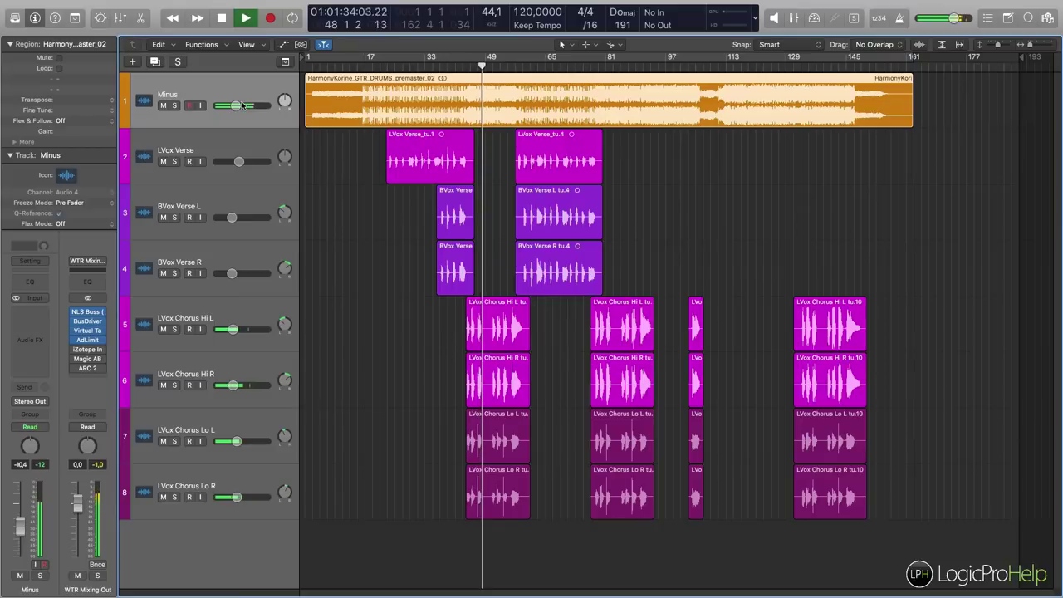
pyautogui.press('space')
pyautogui.moveTo(482, 67); pyautogui.dragTo(462, 66)
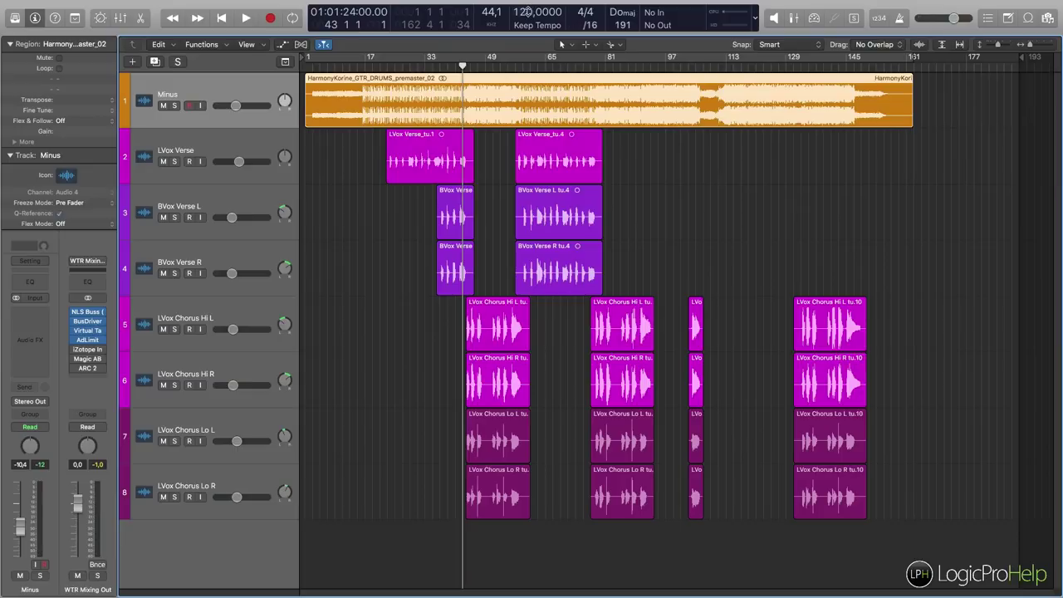
# Step: Try a project tempo of 140 BPM and play the arrangement through the first chorus to check the vocal alignment
pyautogui.moveTo(522, 11); pyautogui.dragTo(528, 2)
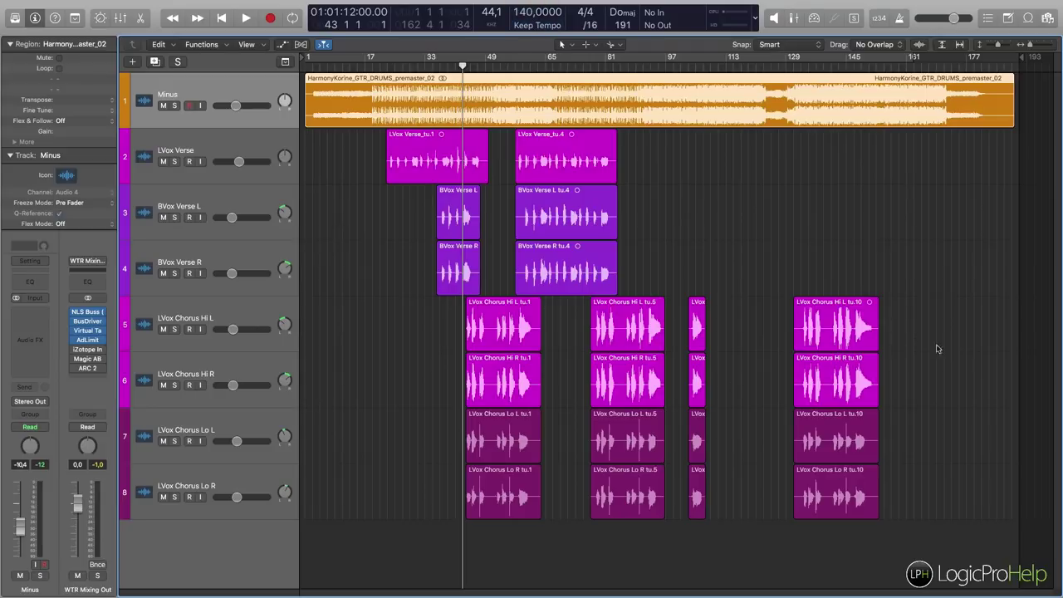
pyautogui.moveTo(418, 318); pyautogui.dragTo(1025, 498)
pyautogui.moveTo(743, 290); pyautogui.dragTo(415, 169)
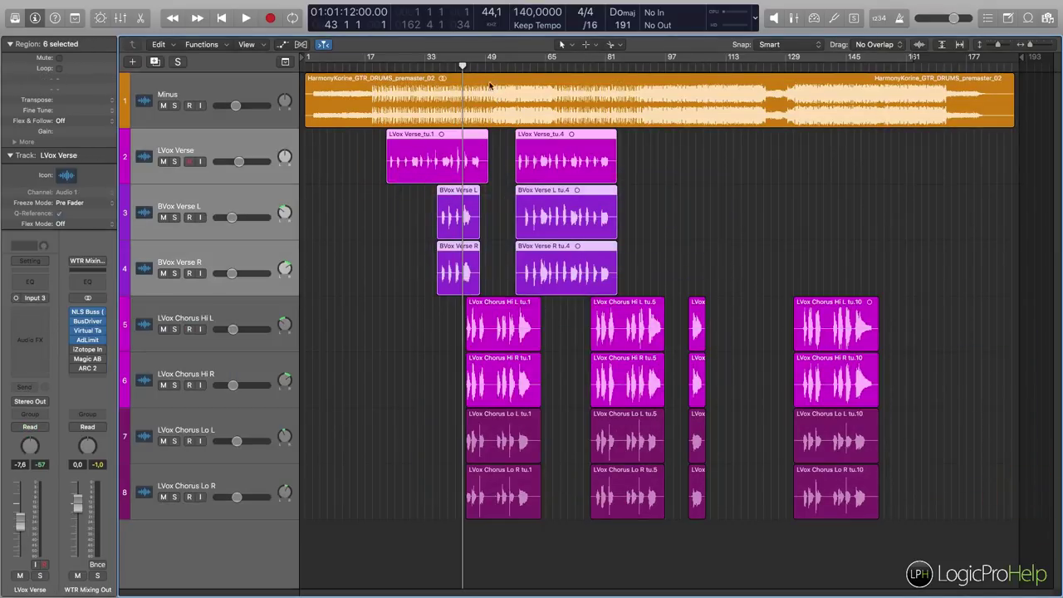
pyautogui.doubleClick(490, 62)
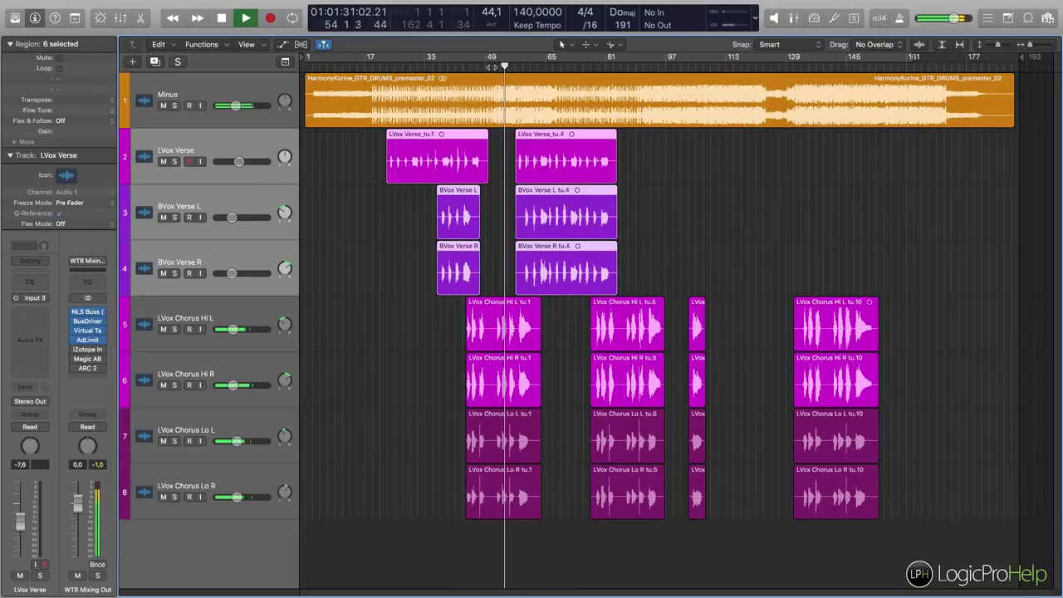
pyautogui.press('space')
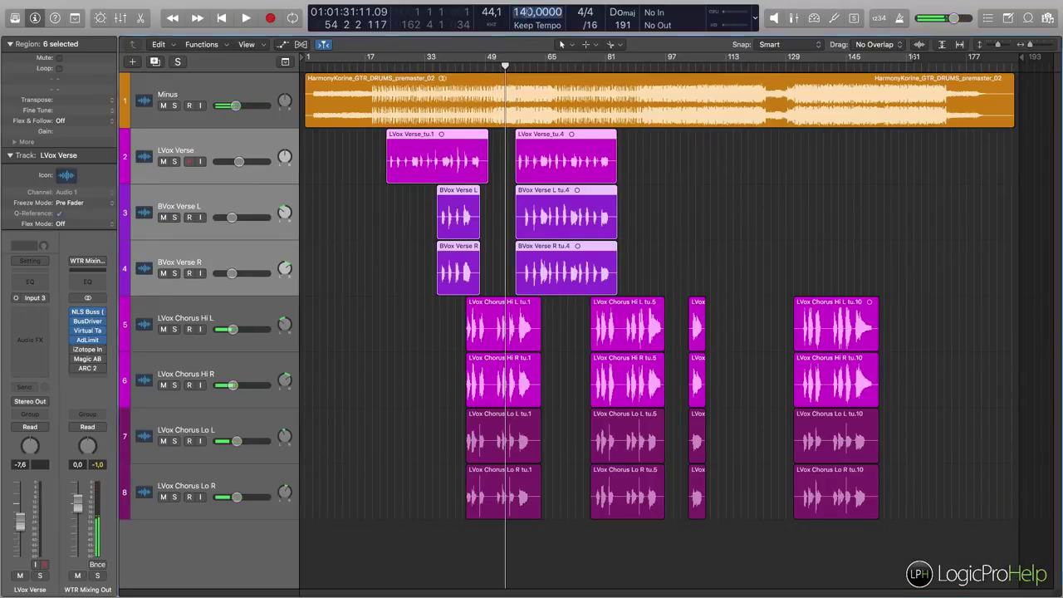
# Step: Return the project tempo to 120 BPM and briefly play the first chorus from bar 44
pyautogui.write('120')
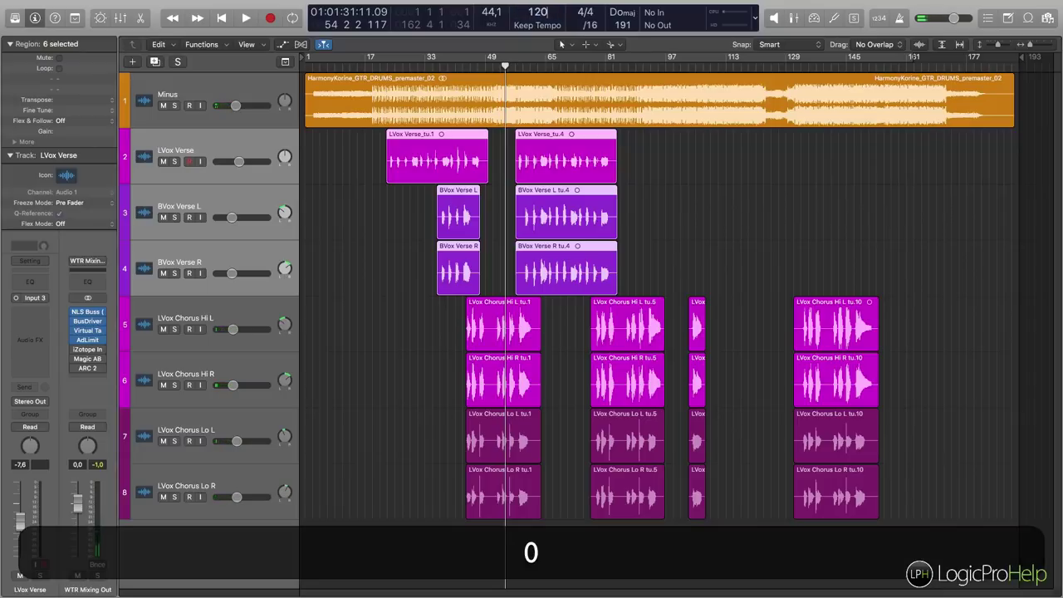
pyautogui.press('Return')
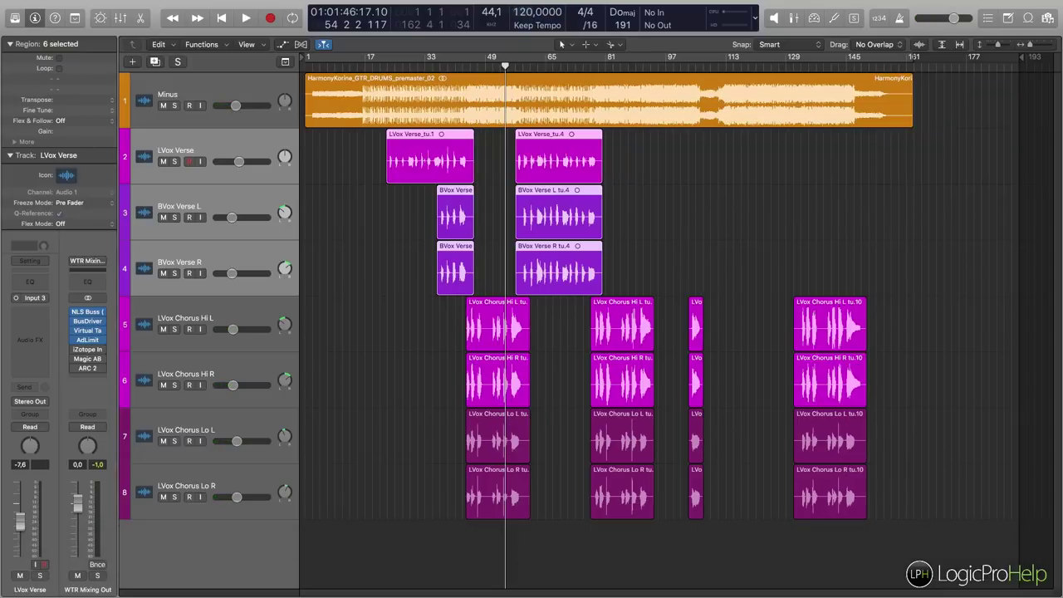
pyautogui.moveTo(505, 66); pyautogui.dragTo(466, 88)
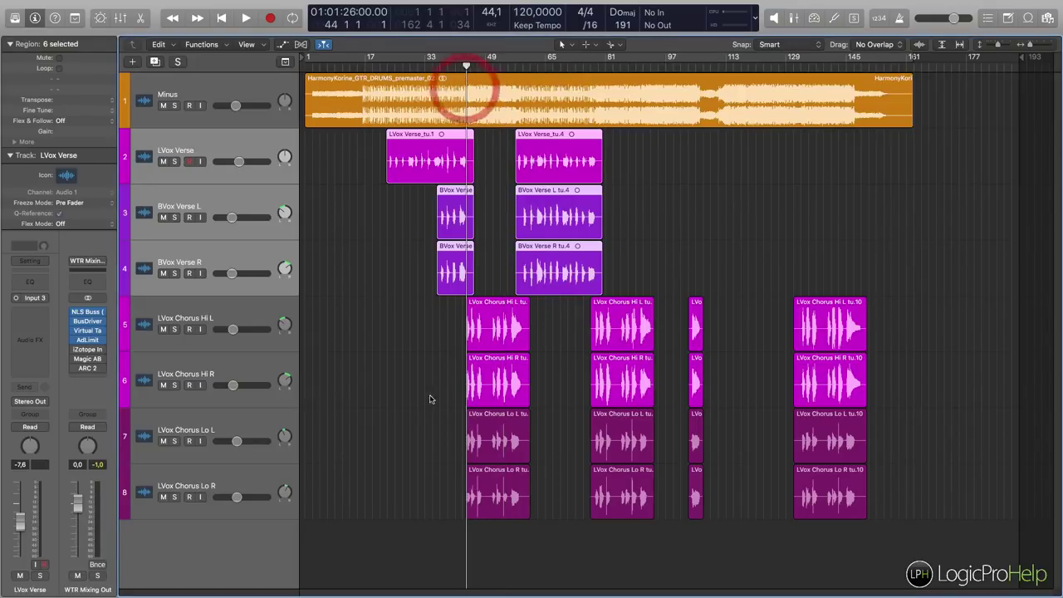
pyautogui.click(427, 368)
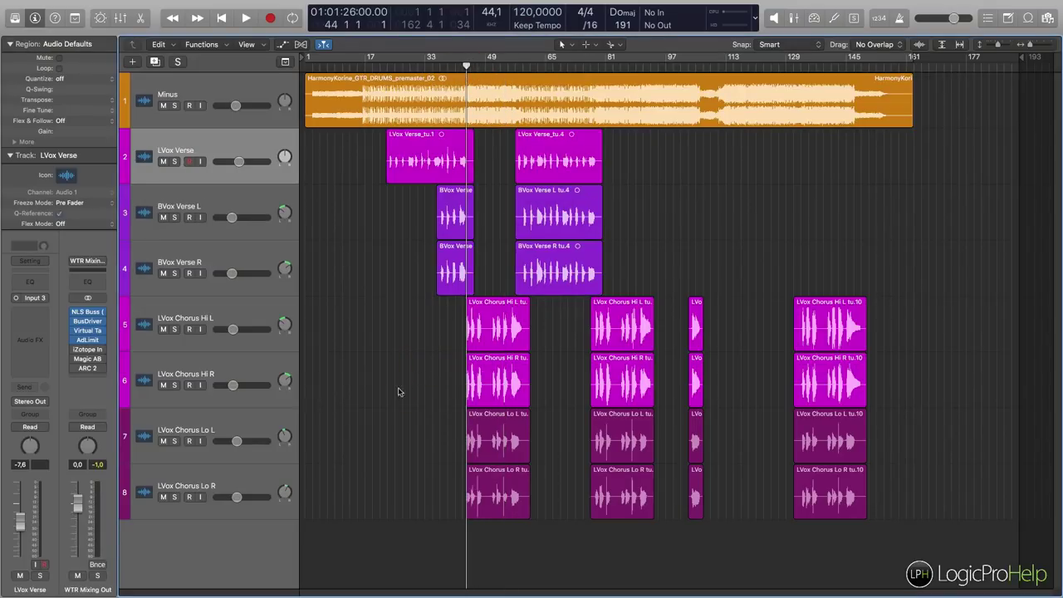
pyautogui.press('space')
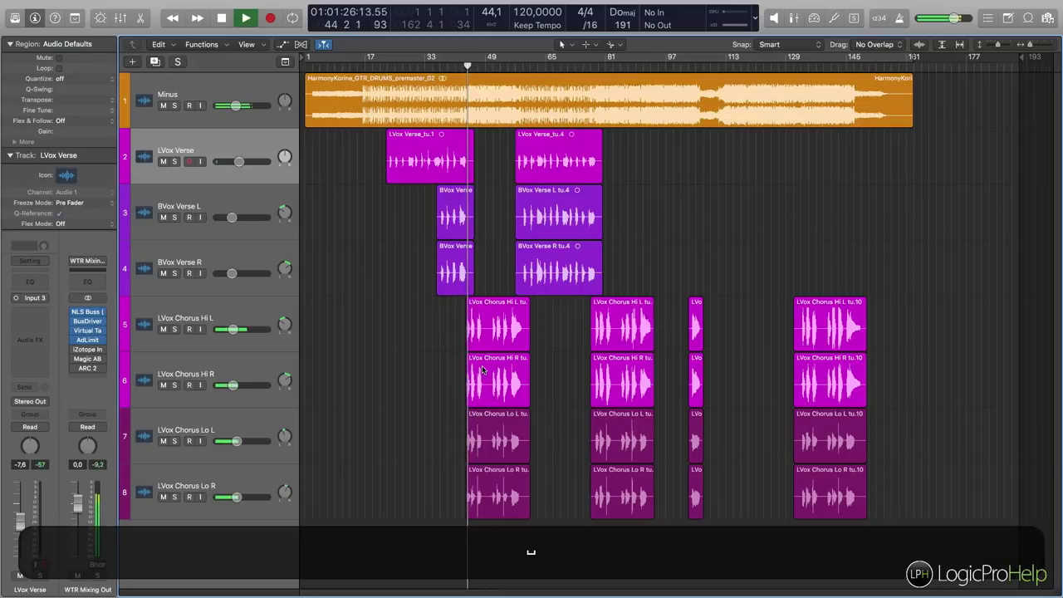
pyautogui.press('space')
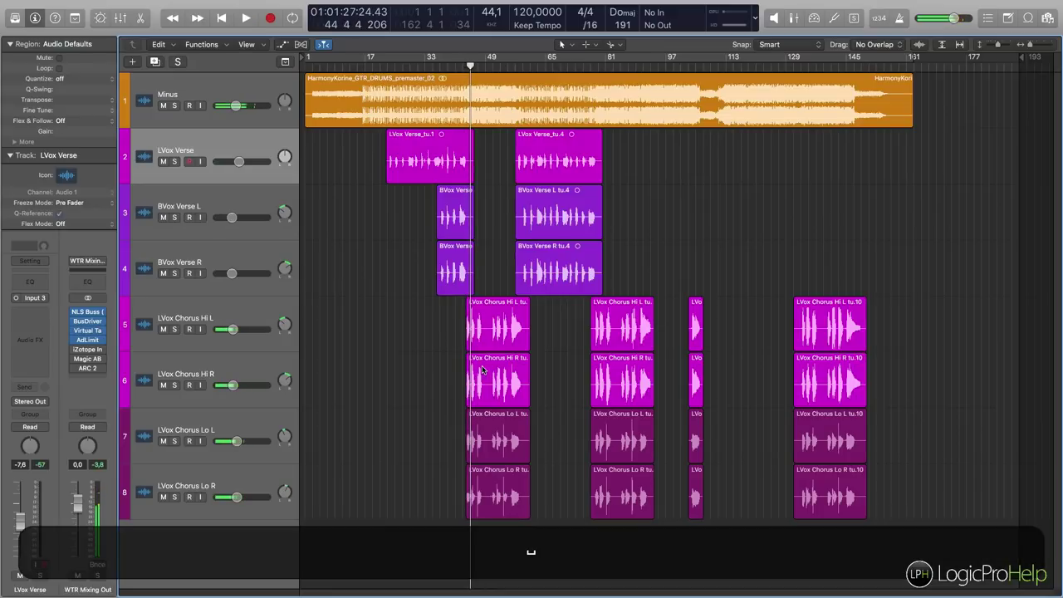
# Step: Select all regions on every track and lock their SMPTE position
pyautogui.click(354, 365)
pyautogui.click(888, 379)
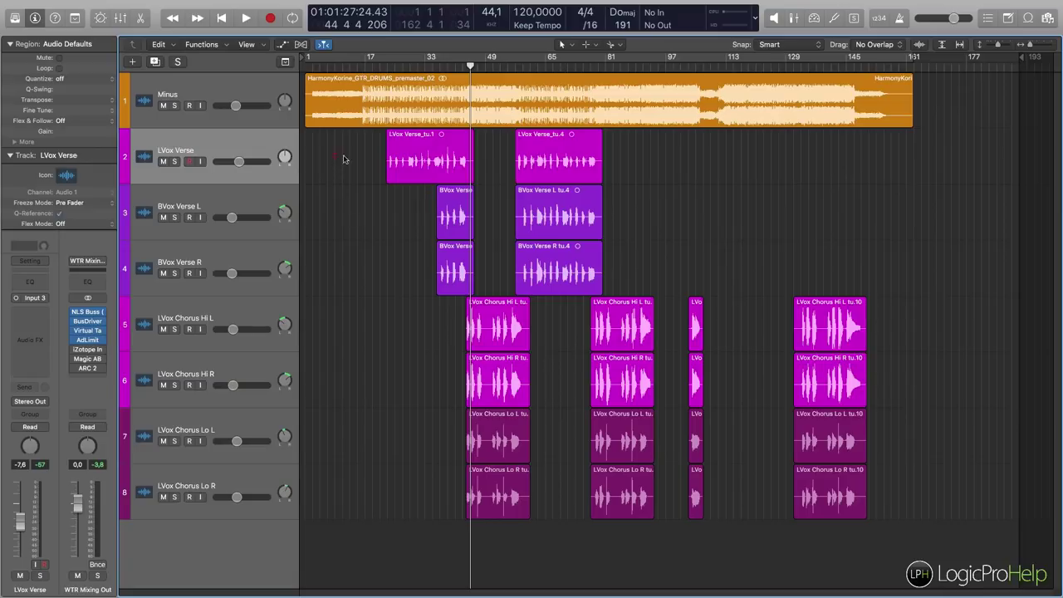
pyautogui.moveTo(970, 497); pyautogui.dragTo(309, 101)
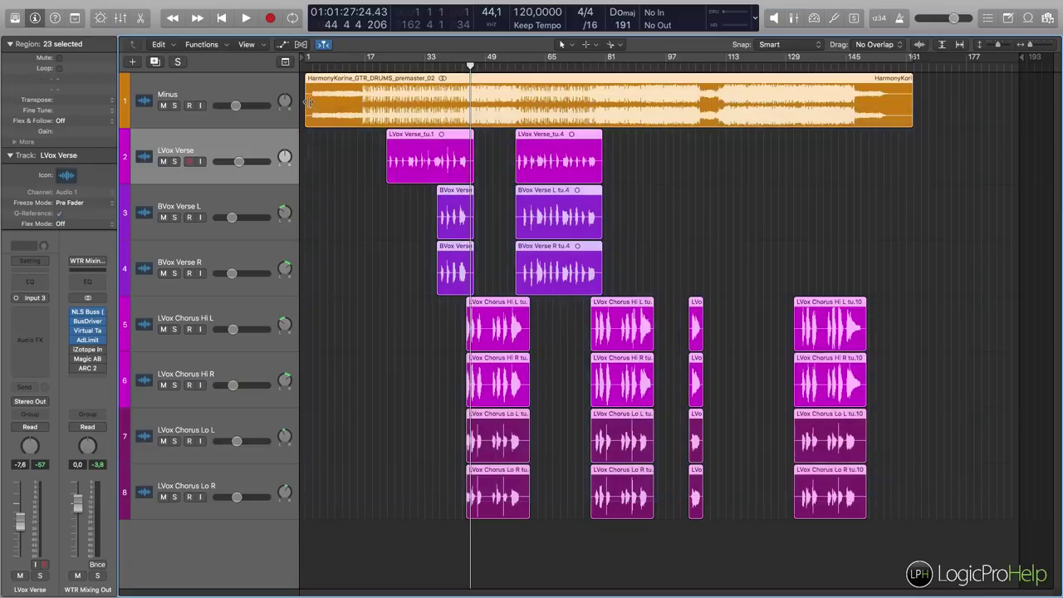
pyautogui.press('super+a')
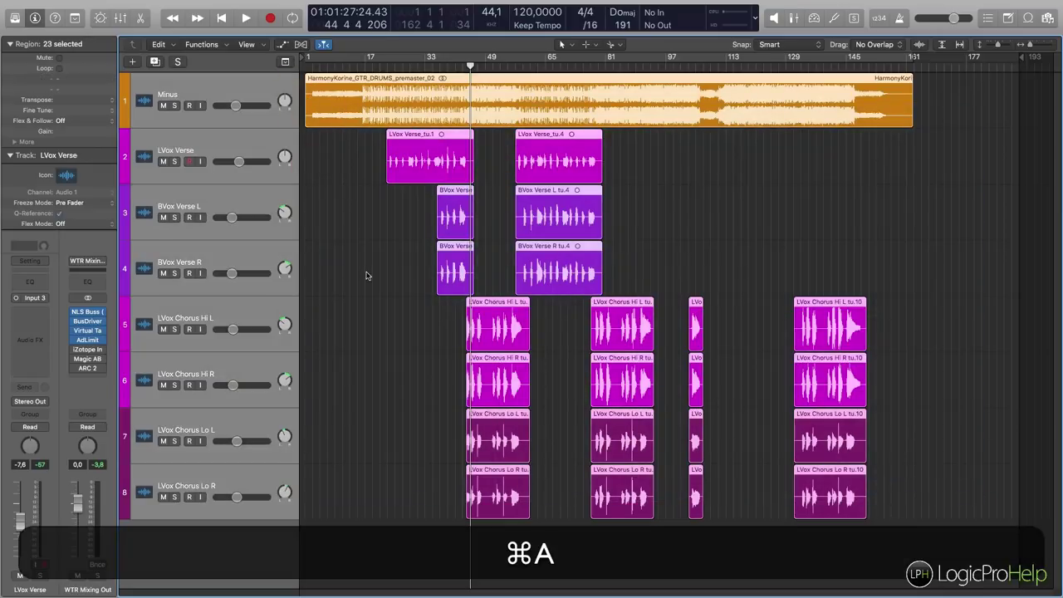
pyautogui.click(199, 45)
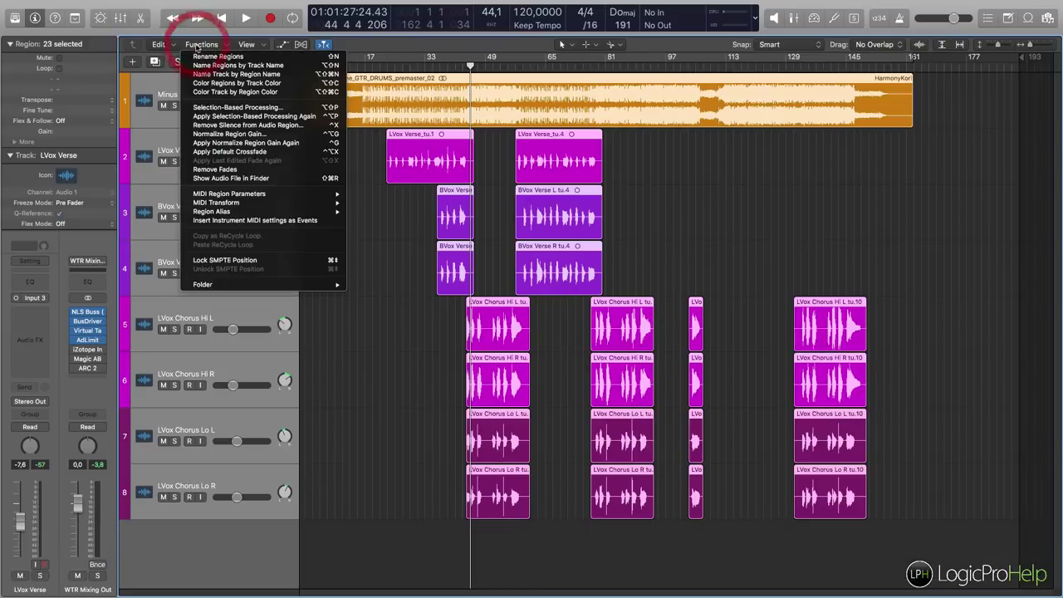
pyautogui.click(245, 261)
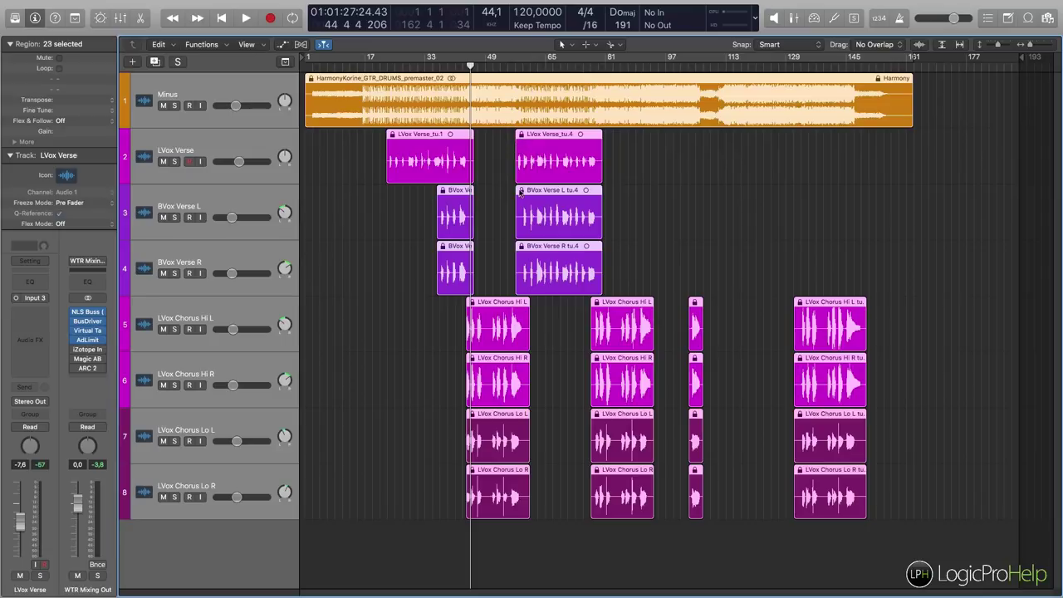
pyautogui.click(378, 284)
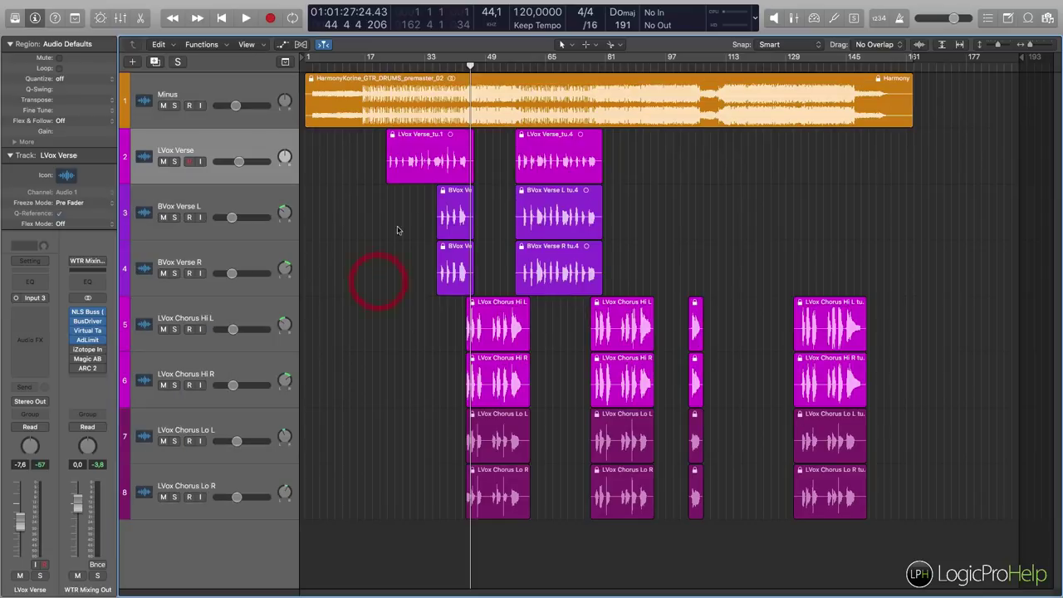
# Step: Show the secondary ruler above the tracks to display time alongside bars
pyautogui.click(544, 166)
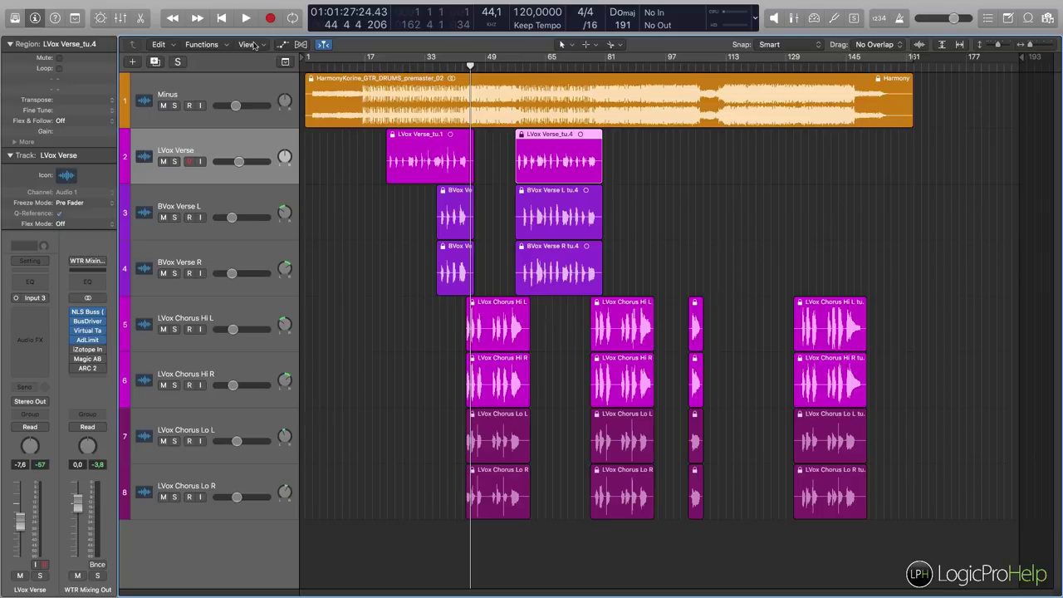
pyautogui.click(247, 45)
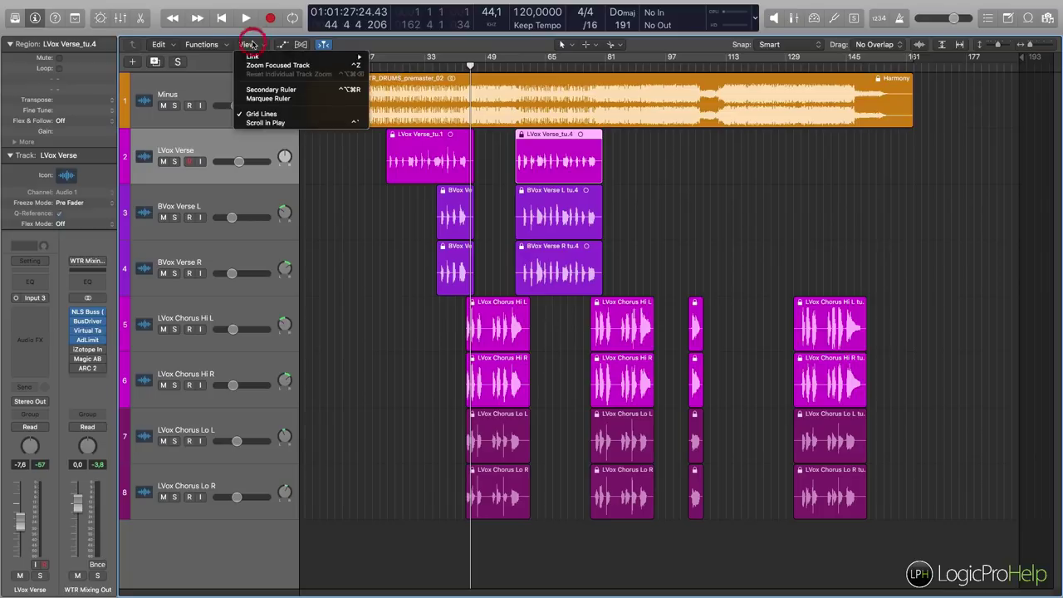
pyautogui.click(268, 89)
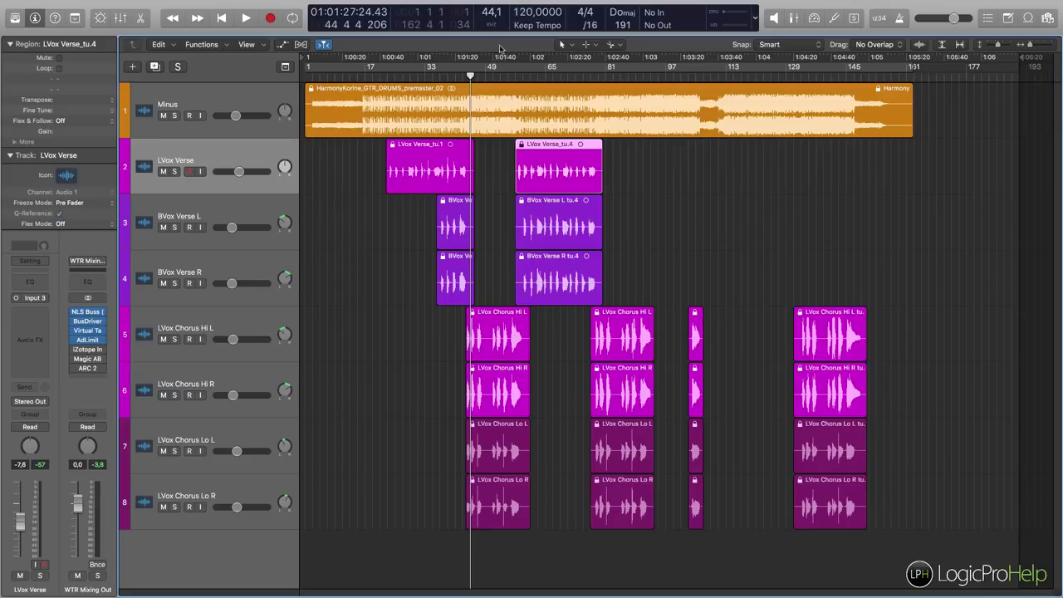
pyautogui.click(202, 45)
pyautogui.click(373, 280)
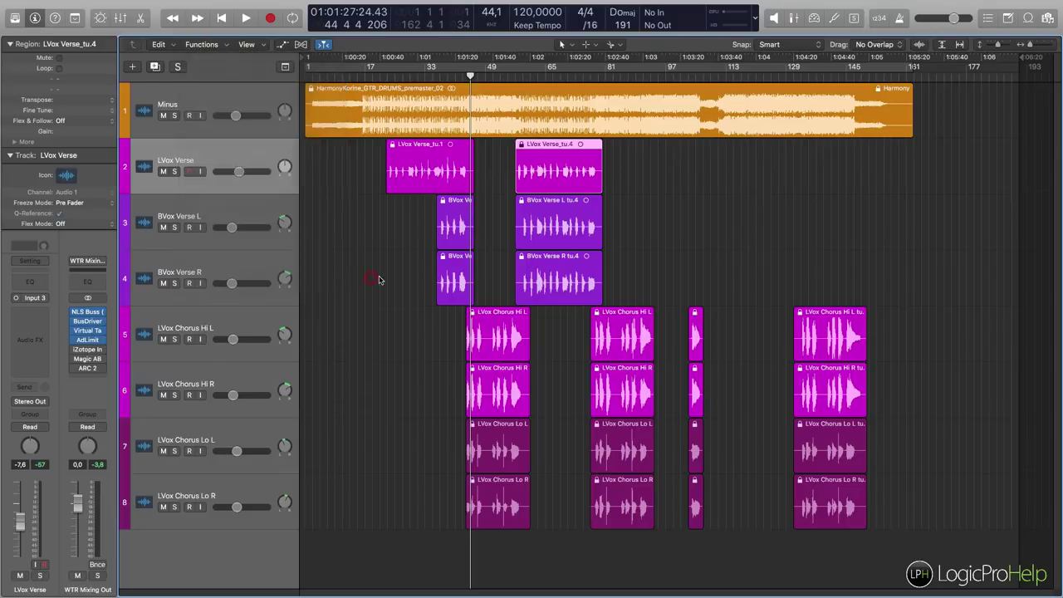
pyautogui.moveTo(928, 532); pyautogui.dragTo(356, 102)
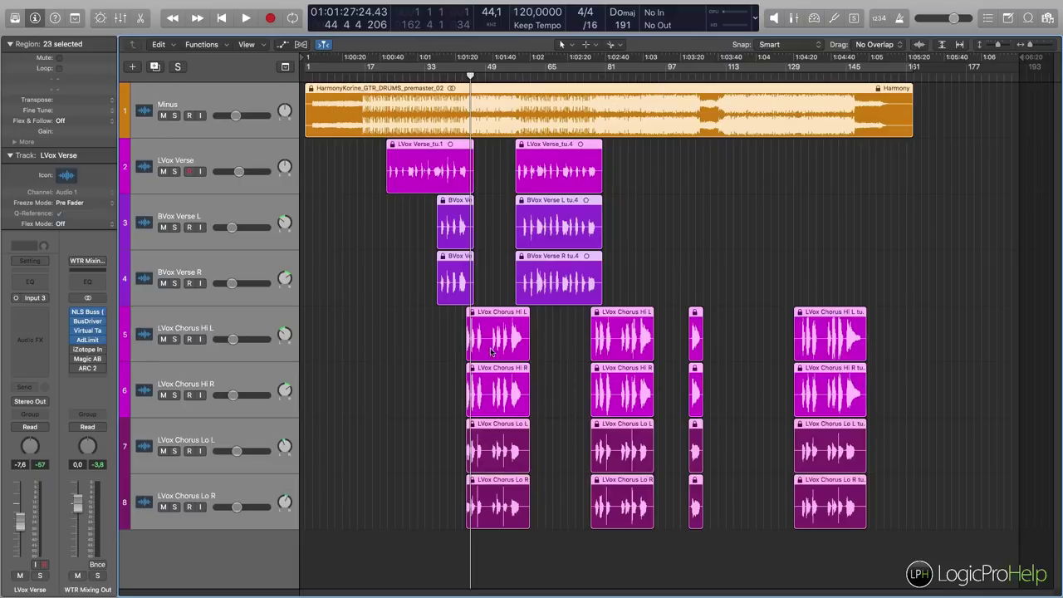
pyautogui.click(352, 216)
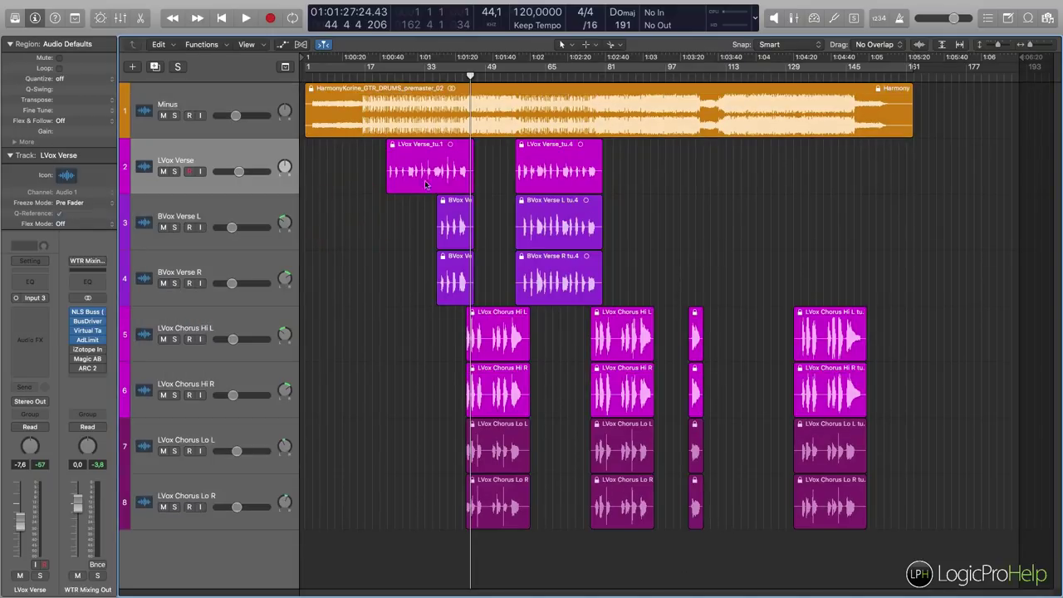
pyautogui.click(264, 106)
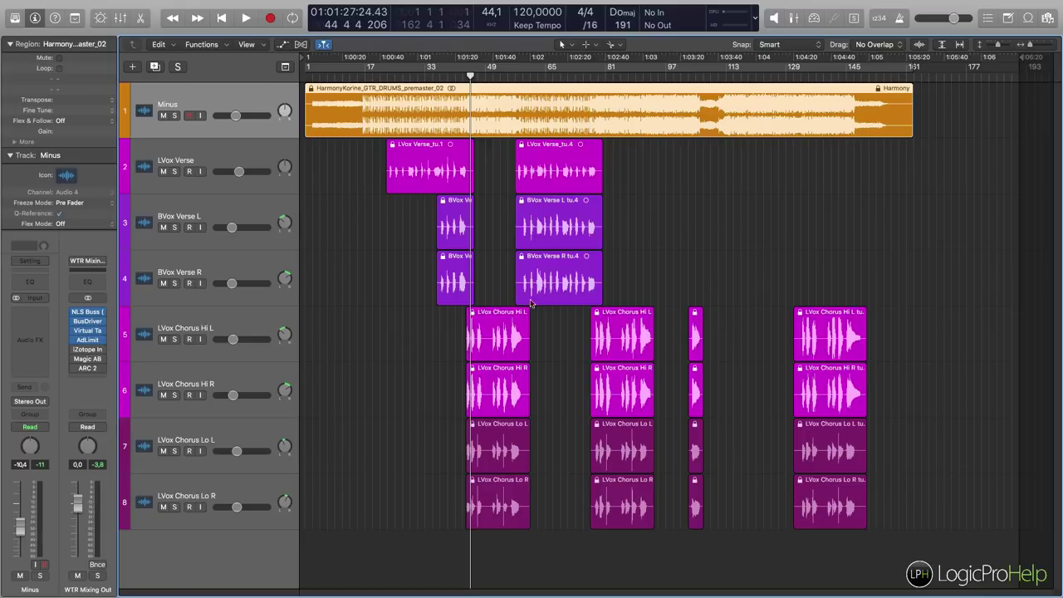
# Step: Set the project tempo to 140 BPM with the regions SMPTE-locked
pyautogui.click(408, 175)
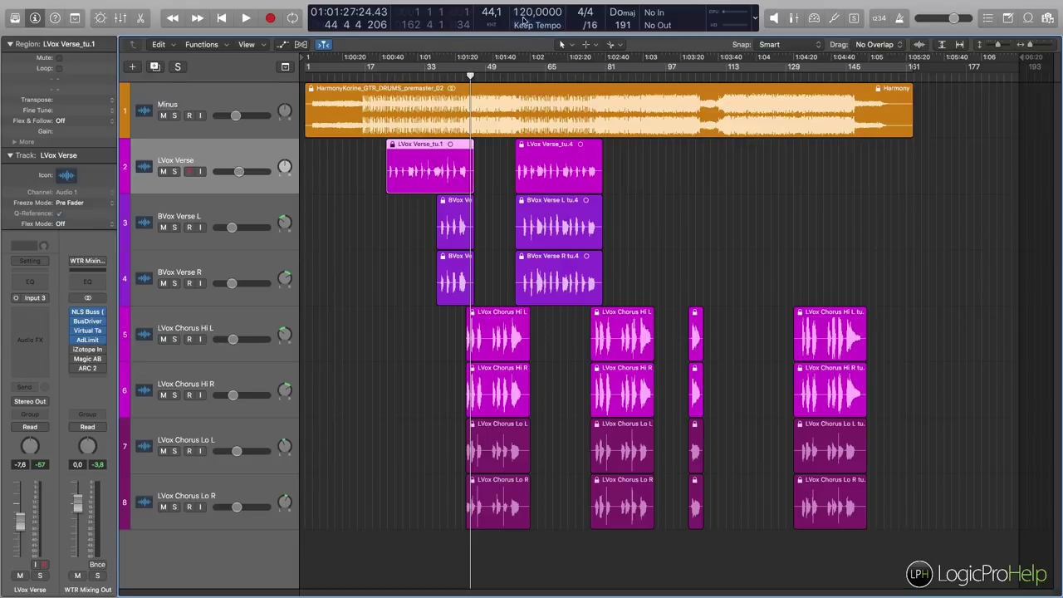
pyautogui.doubleClick(532, 12)
pyautogui.write('1')
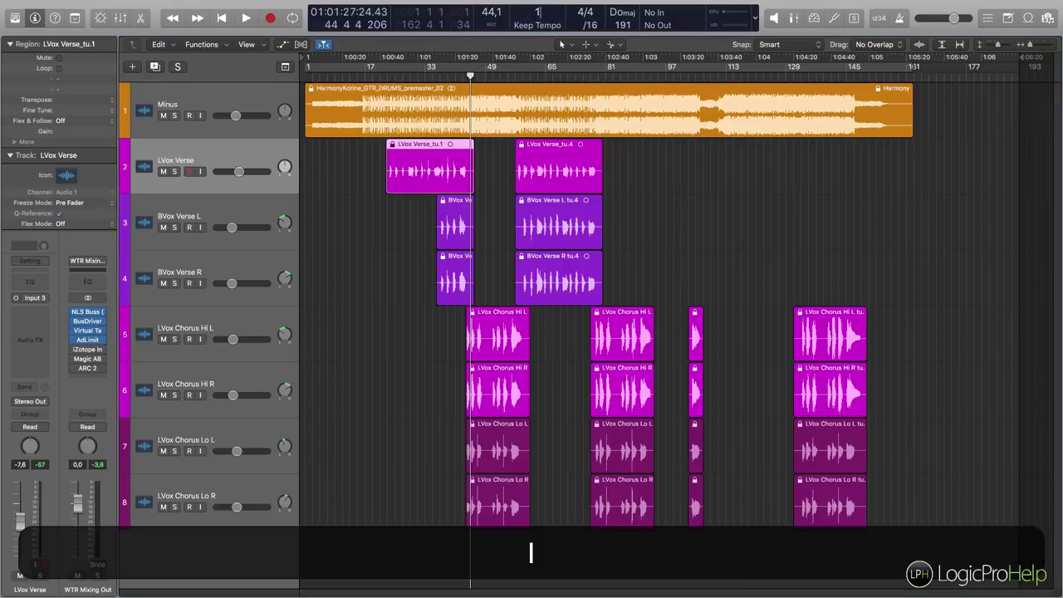
pyautogui.write('40')
pyautogui.press('Return')
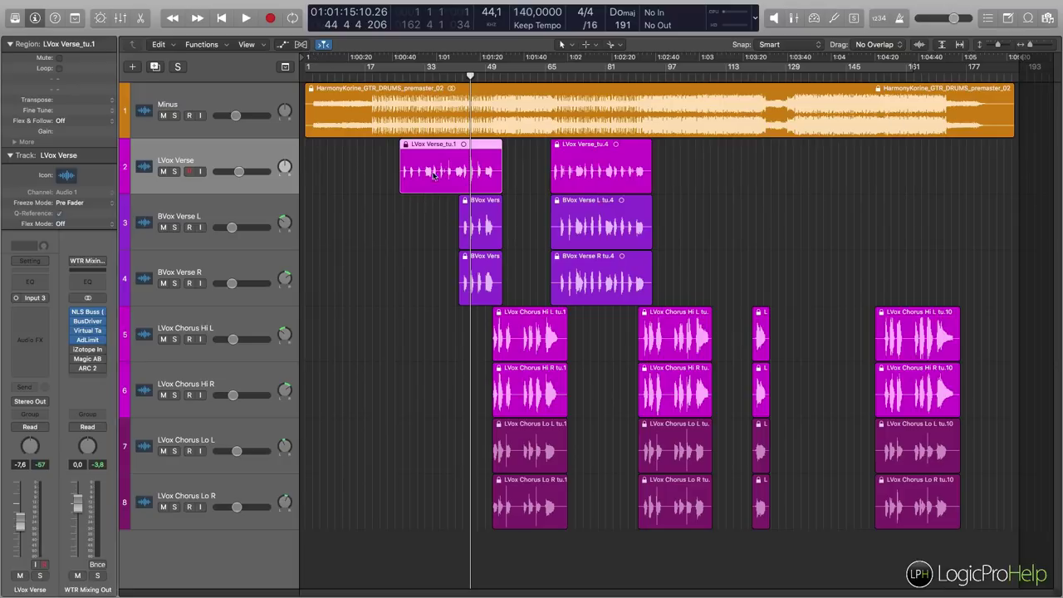
# Step: Play the first chorus from bar 51 to check that the locked vocals stay in sync, then stop
pyautogui.moveTo(489, 78); pyautogui.dragTo(493, 78)
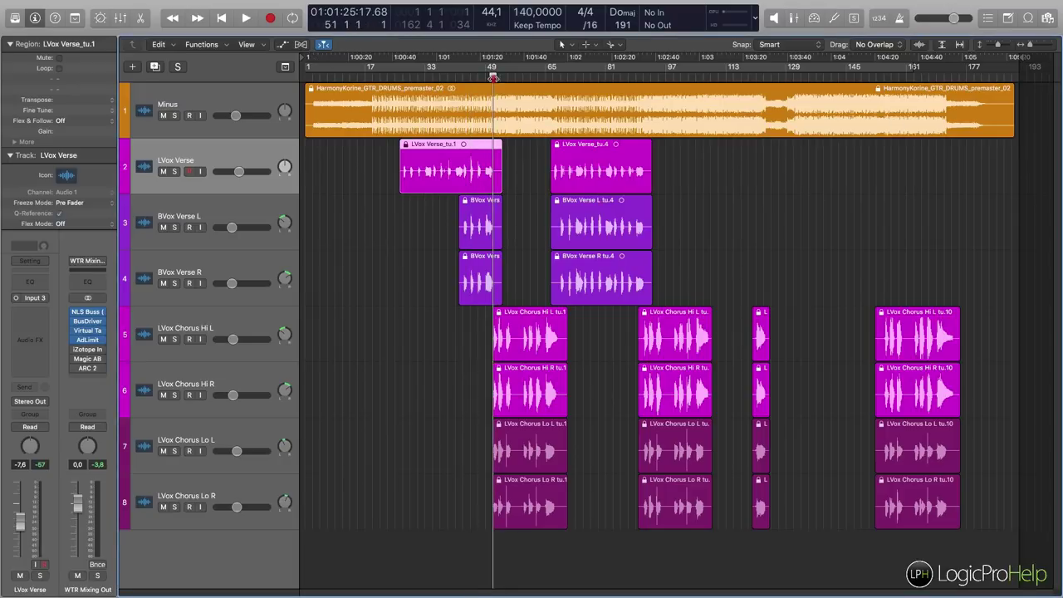
pyautogui.press('space')
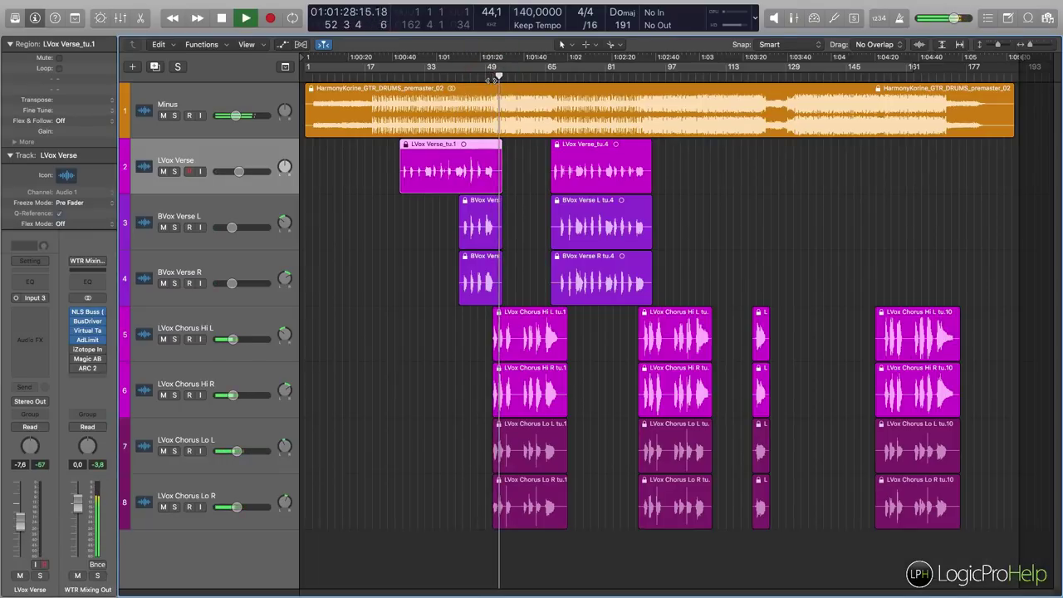
pyautogui.press('space')
# Step: Lower the project tempo to 108 BPM and place the playhead at bar 41 near the first chorus
pyautogui.moveTo(521, 11); pyautogui.dragTo(517, 75)
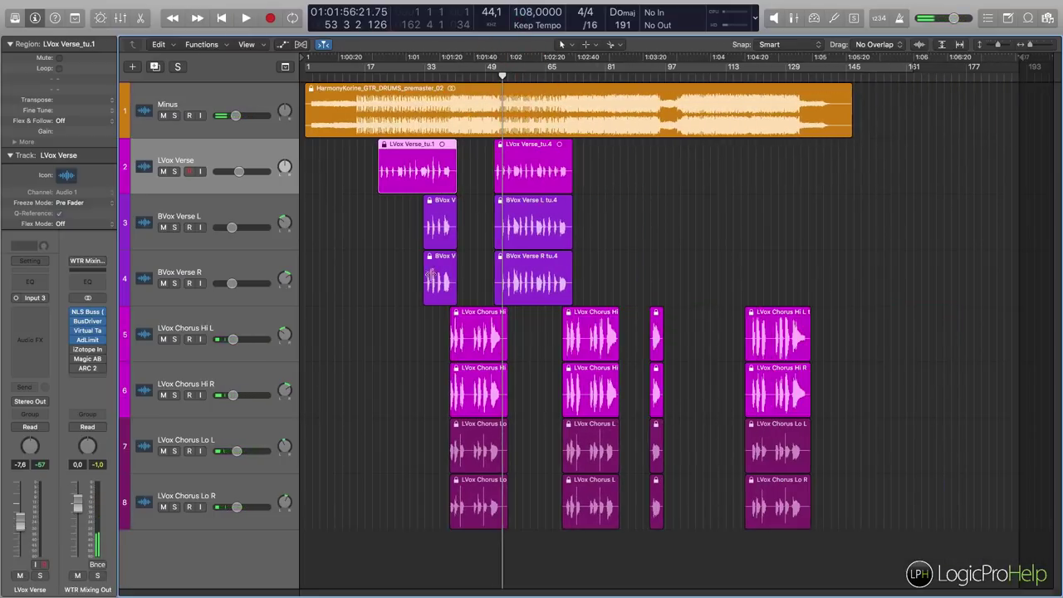
pyautogui.click(455, 77)
pyautogui.click(456, 78)
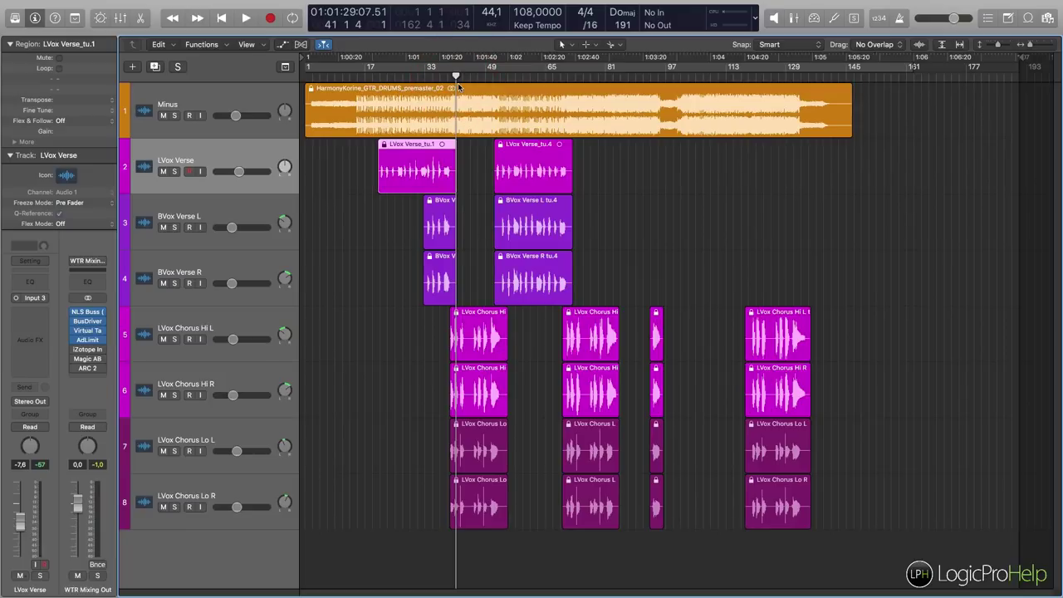
# Step: Play the locked regions briefly from bar 41, stop, and set the project tempo back to 140 BPM
pyautogui.press('space')
pyautogui.press('space')
pyautogui.moveTo(520, 11); pyautogui.dragTo(525, 12)
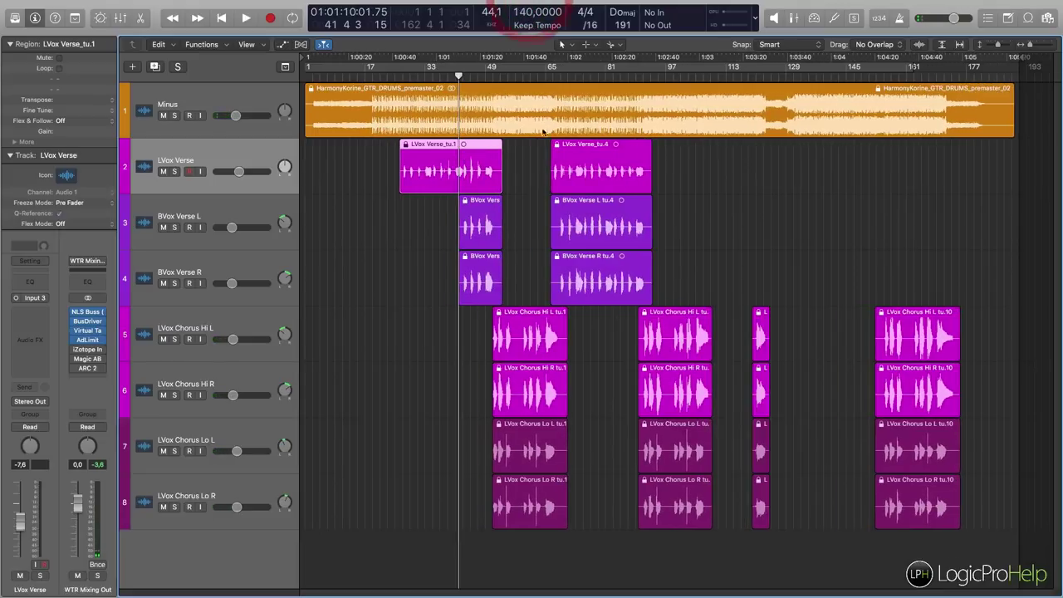
pyautogui.click(447, 345)
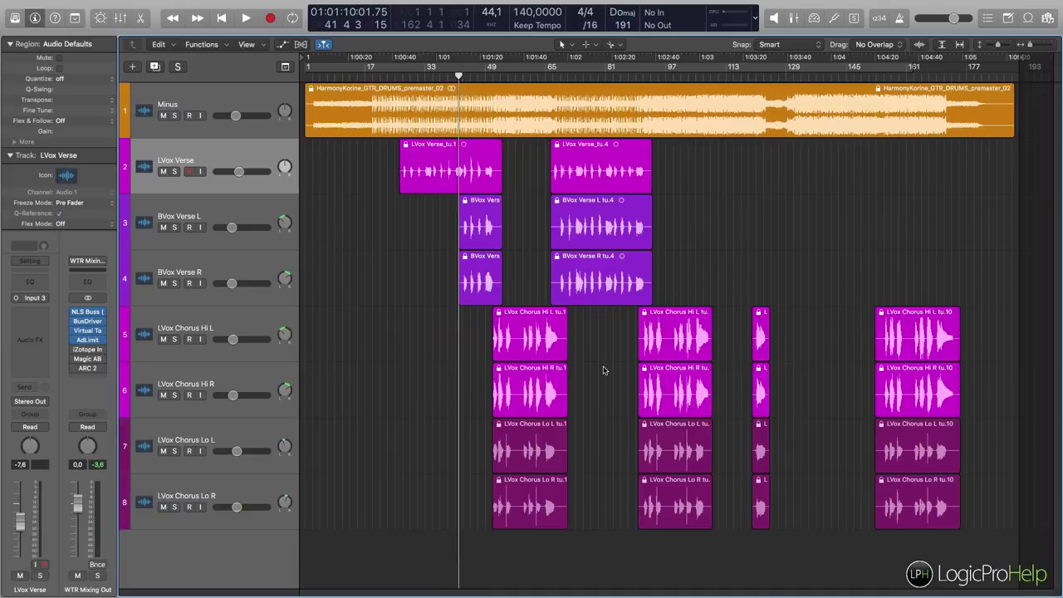
pyautogui.keyDown('ctrl'); pyautogui.keyDown('alt'); pyautogui.click(417, 326); pyautogui.keyUp('alt'); pyautogui.keyUp('ctrl')
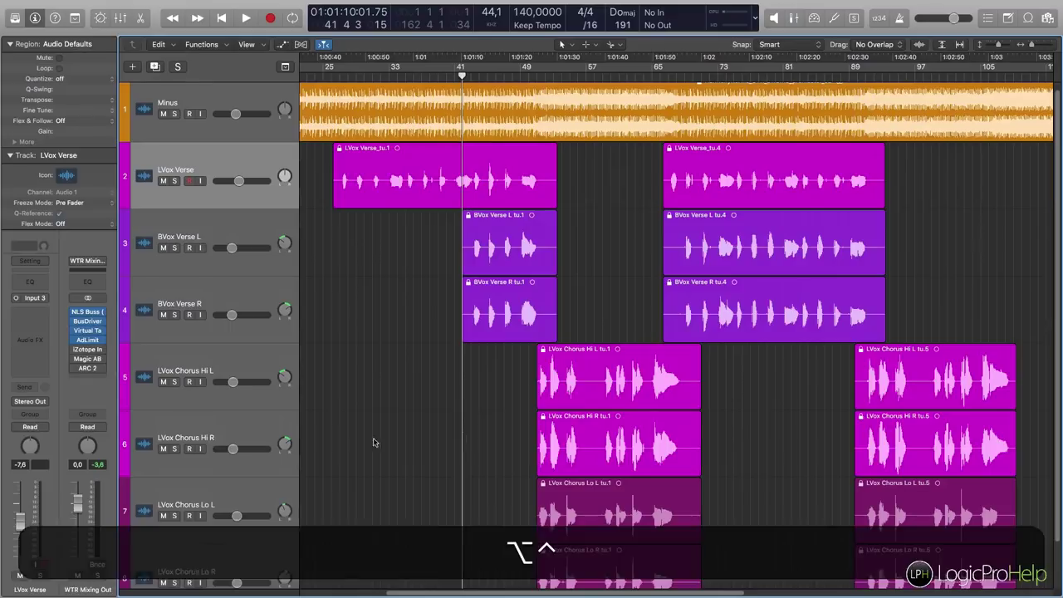
pyautogui.scroll(-2, 393, 399)
pyautogui.scroll(3, 394, 400)
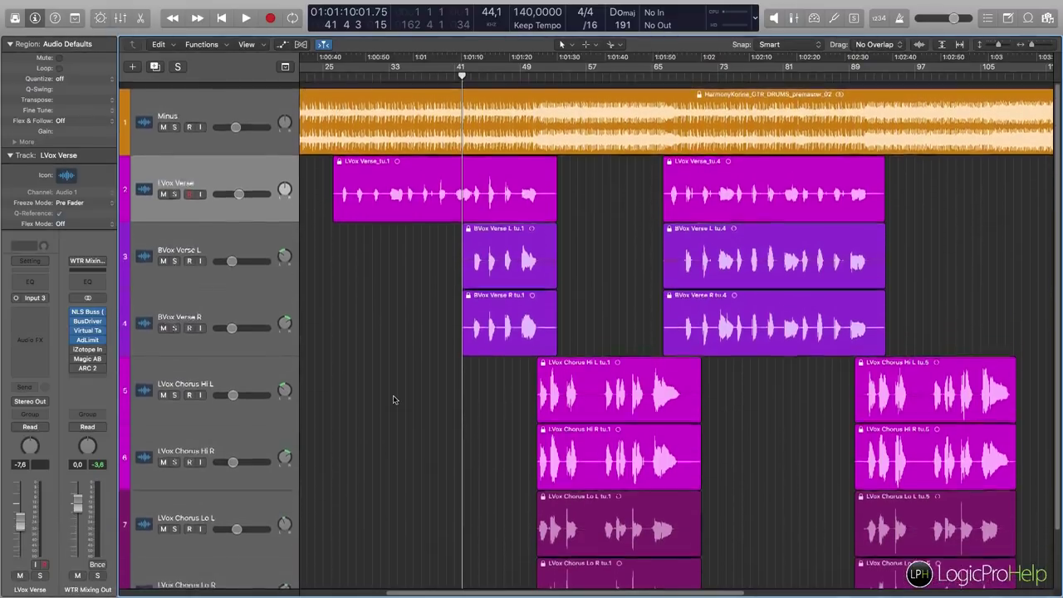
pyautogui.hscroll(-5, 394, 400)
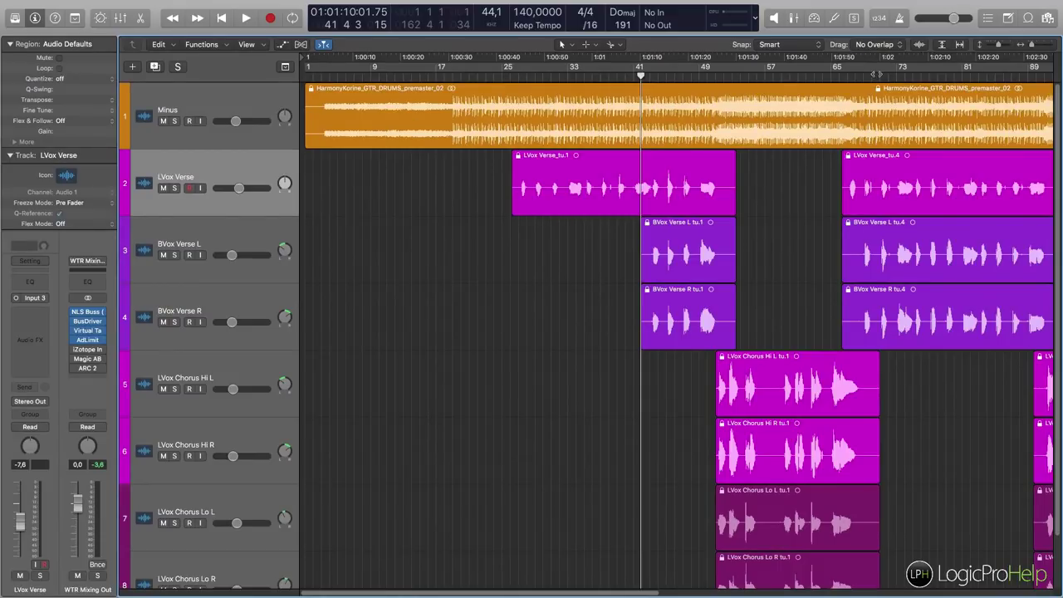
pyautogui.scroll(-6, 783, 242)
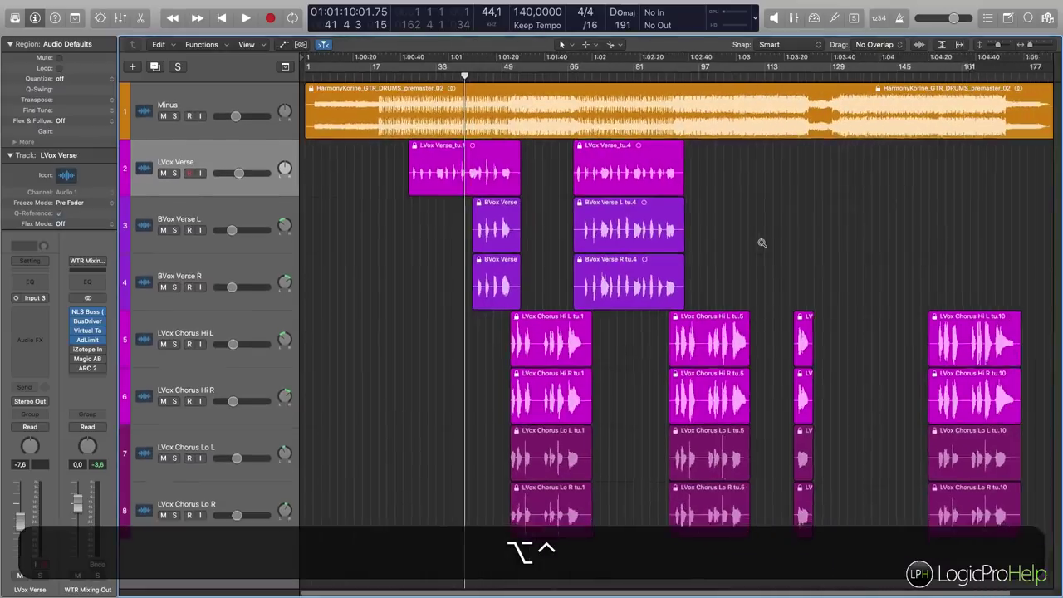
# Step: Unlock the SMPTE position of all regions on every track and place the playhead at bar 61
pyautogui.moveTo(1001, 470); pyautogui.dragTo(914, 379)
pyautogui.click(914, 252)
pyautogui.press('super+a')
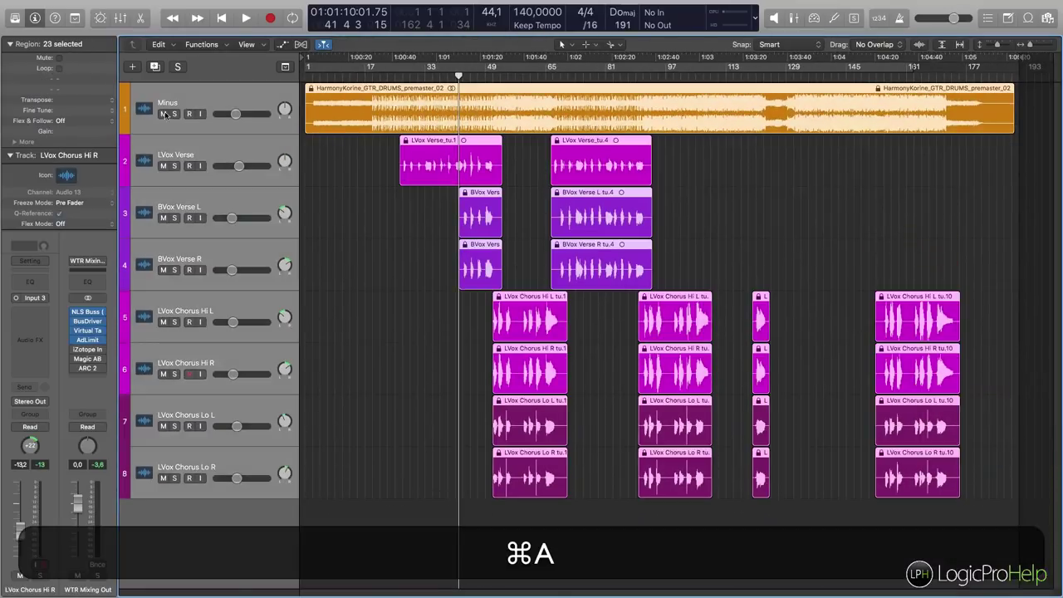
pyautogui.click(201, 44)
pyautogui.click(207, 270)
pyautogui.click(348, 268)
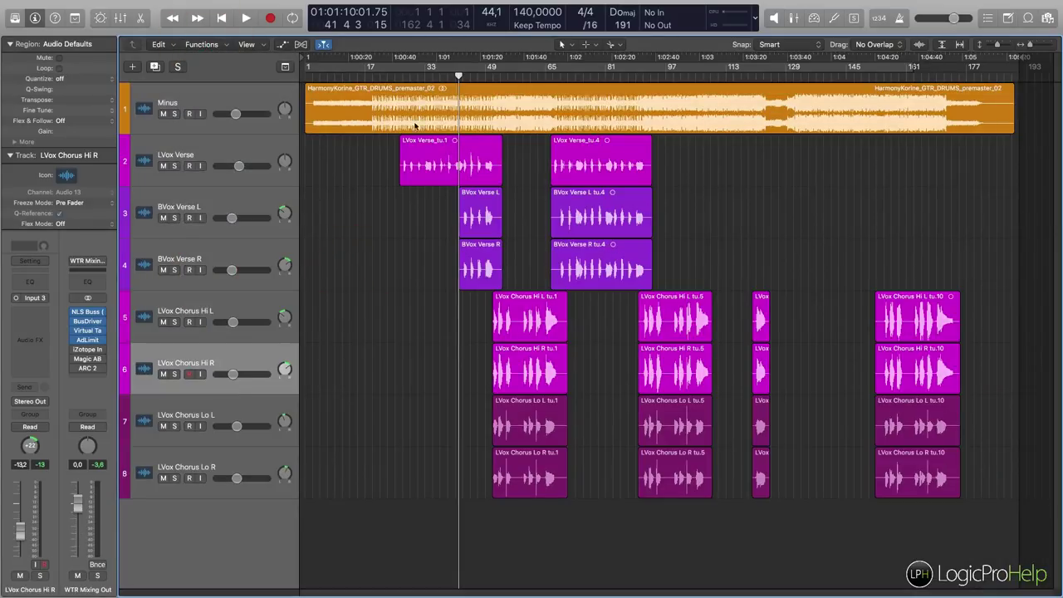
pyautogui.moveTo(476, 80); pyautogui.dragTo(530, 75)
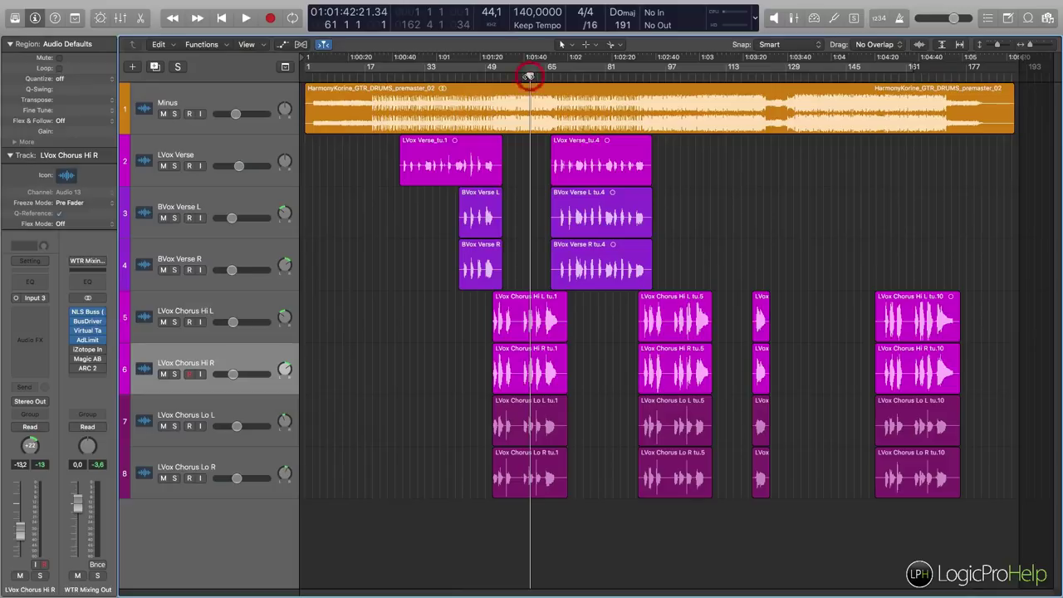
pyautogui.click(395, 357)
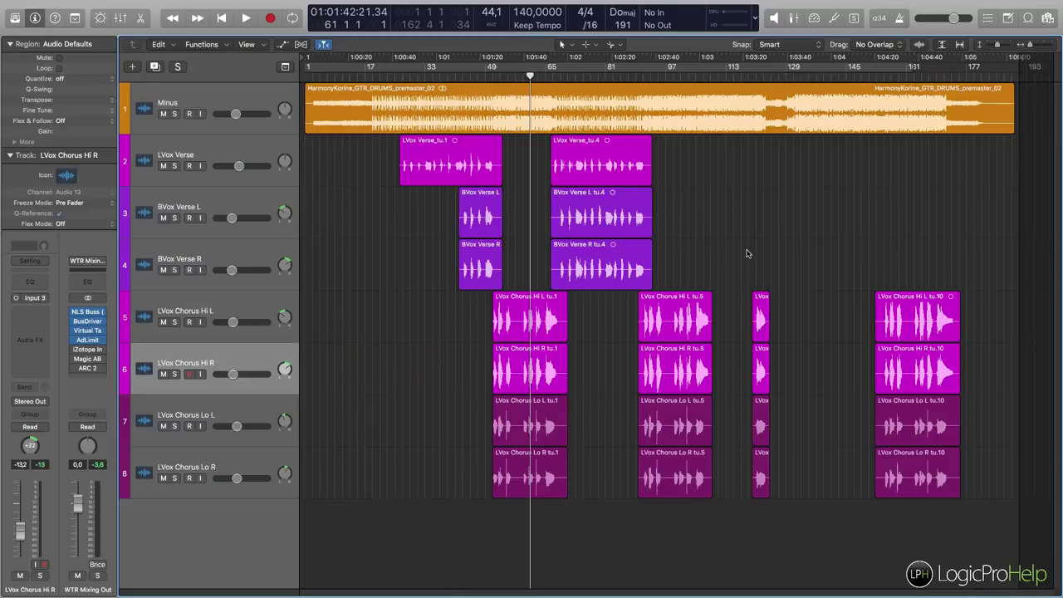